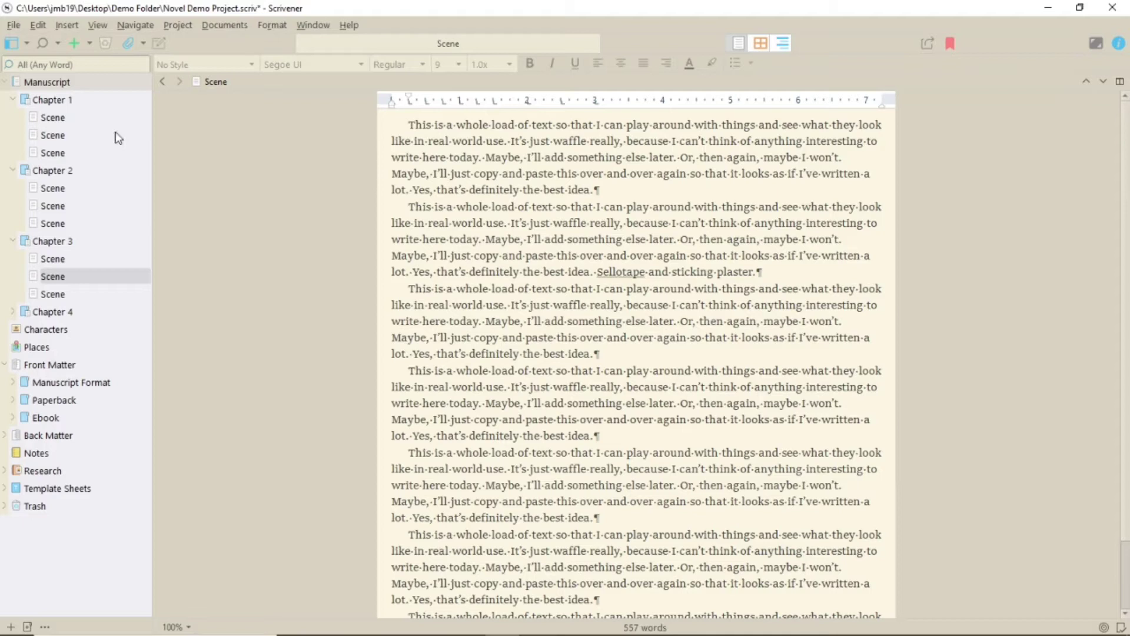
# Show the collections above the binder and add a new collection coloured Magenta
pyautogui.click(26, 44)
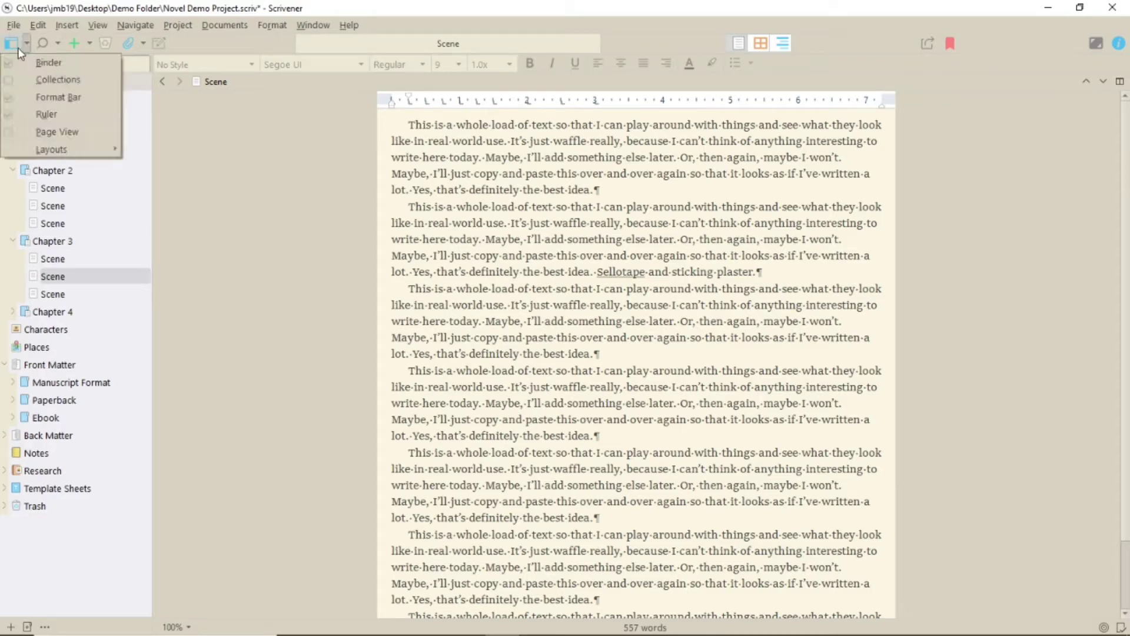
pyautogui.click(6, 79)
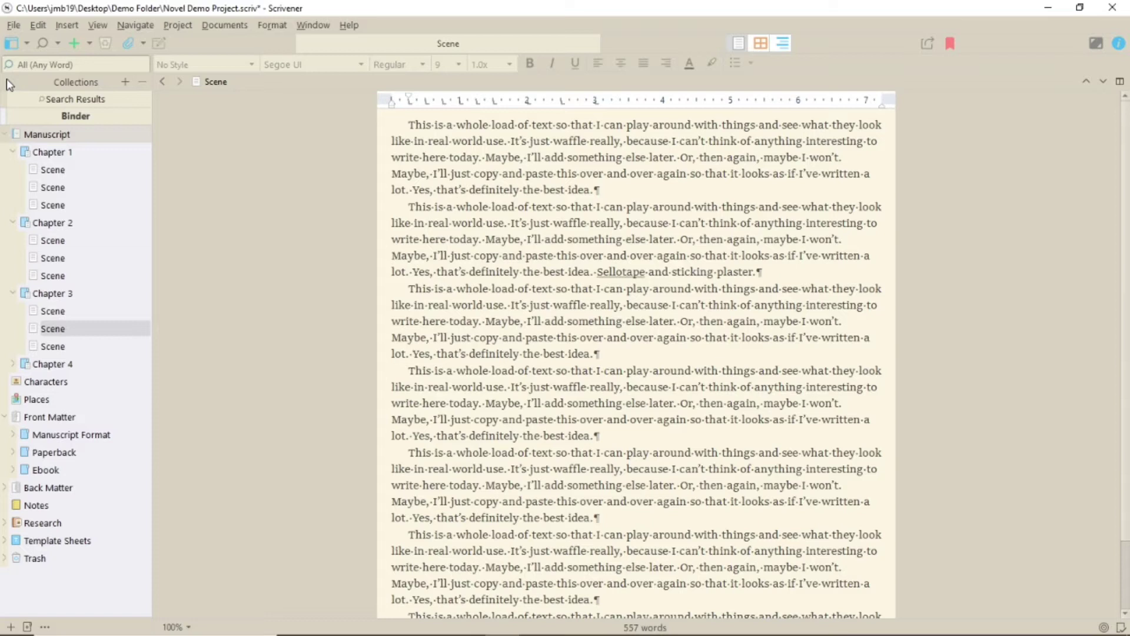
pyautogui.click(126, 83)
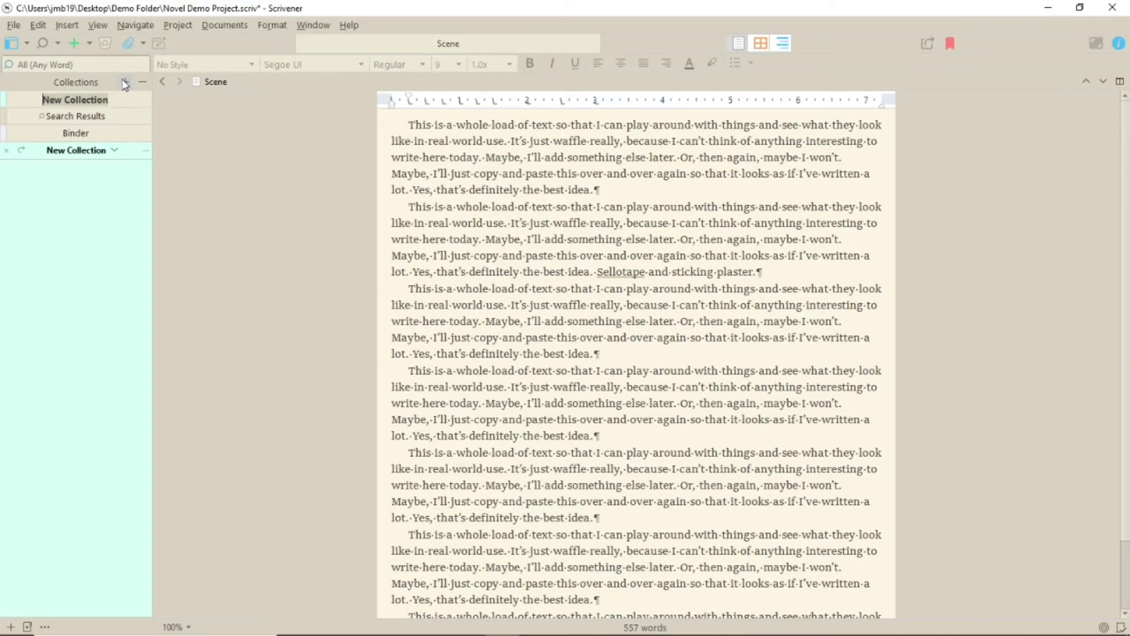
pyautogui.click(115, 151)
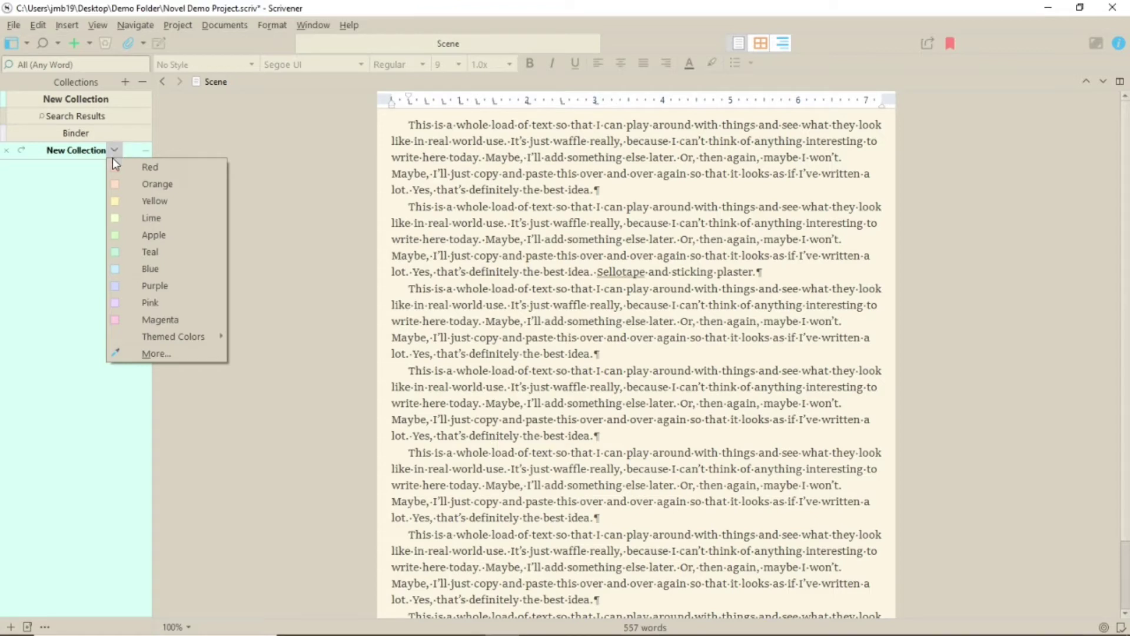
pyautogui.click(157, 319)
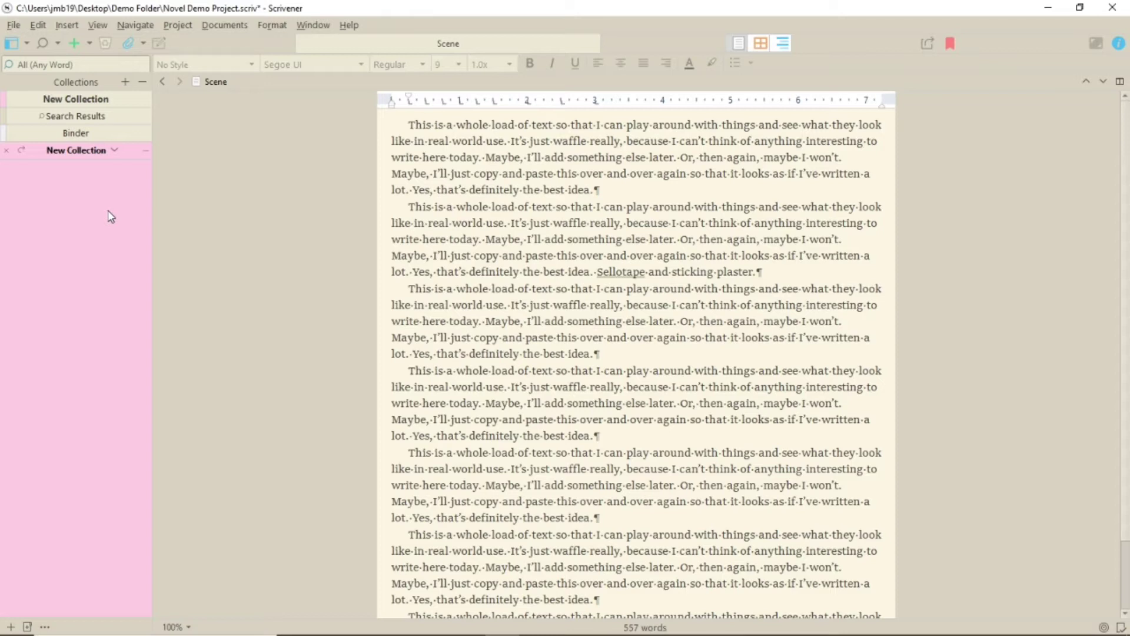
# Rename the new collection My First Collection and move it below Search Results
pyautogui.doubleClick(51, 97)
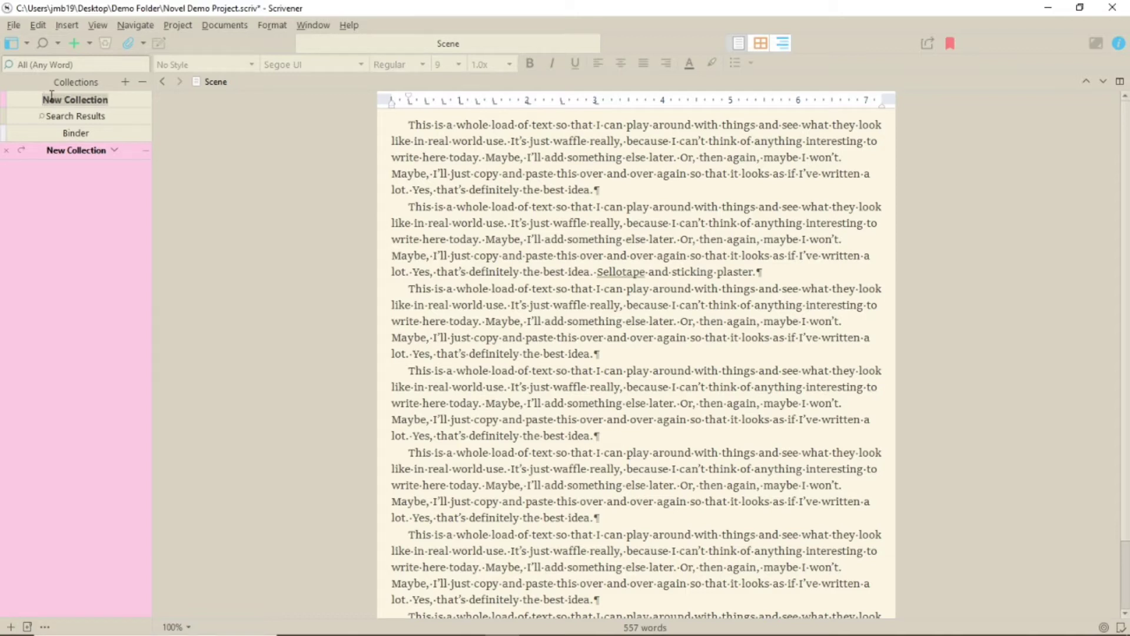
pyautogui.write('My First Collection')
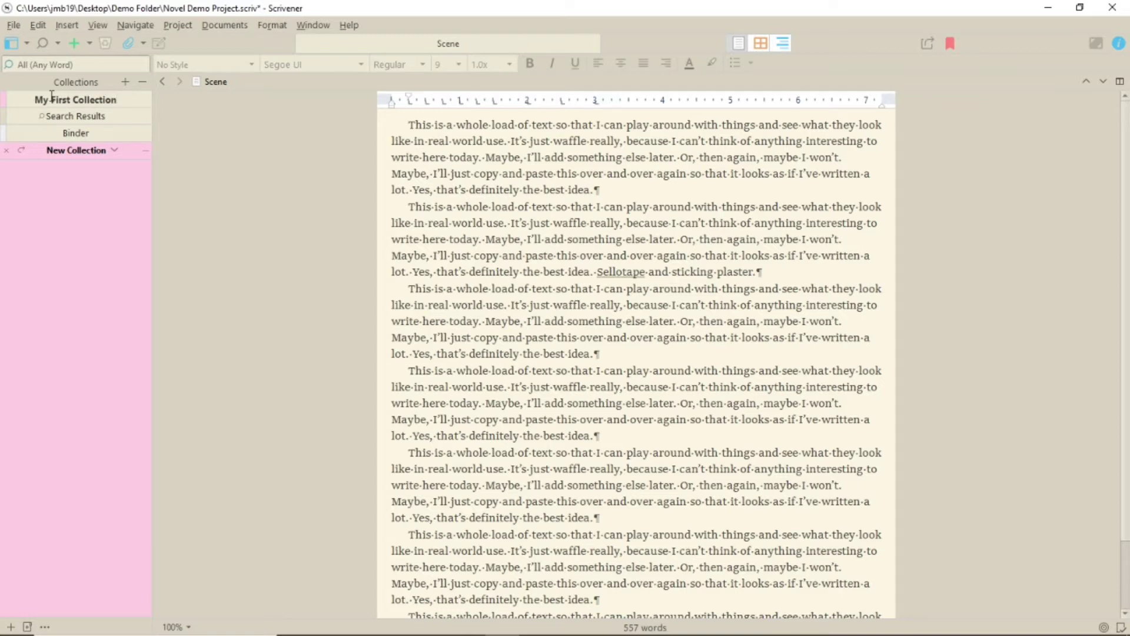
pyautogui.press('Return')
pyautogui.moveTo(6, 103); pyautogui.dragTo(9, 121)
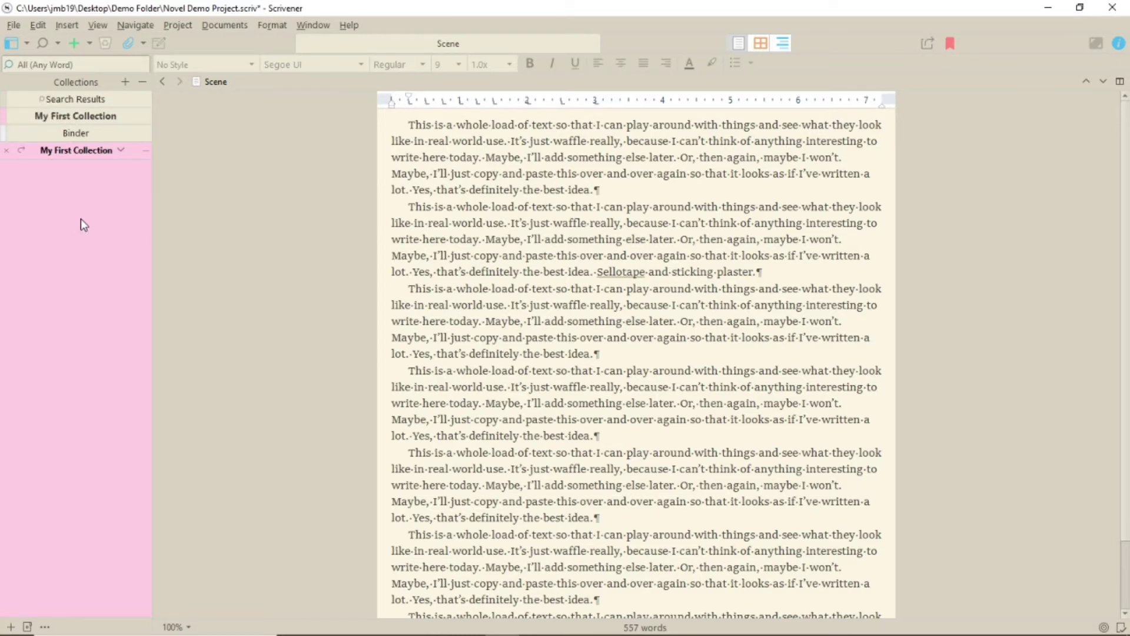
# Add Chapter 1 and its three scenes from the binder to My First Collection
pyautogui.click(83, 135)
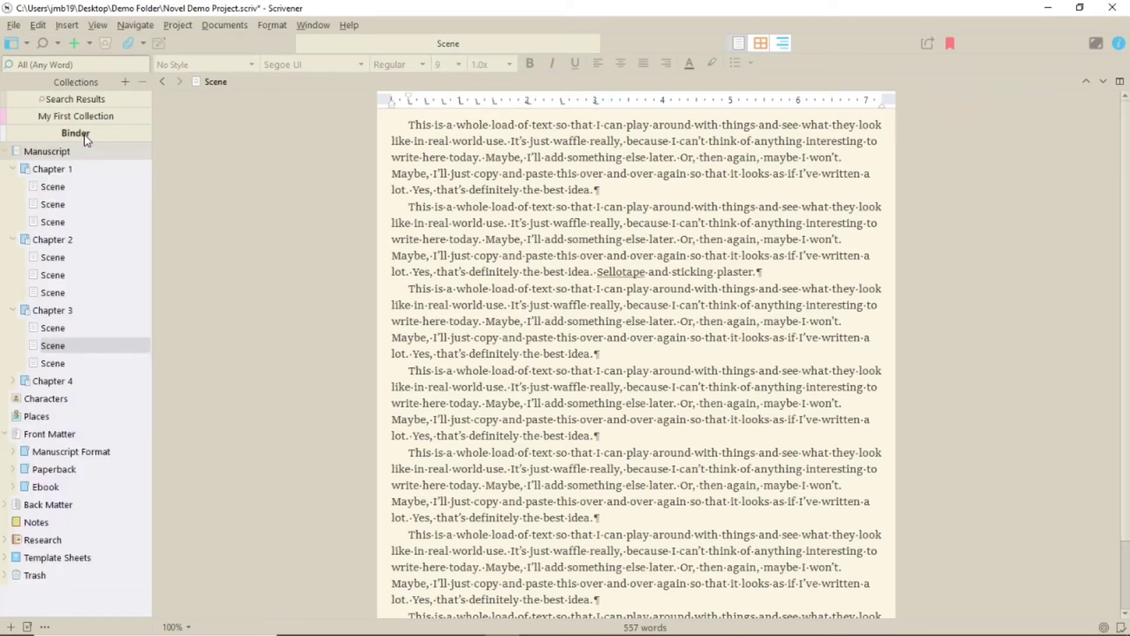
pyautogui.click(69, 172)
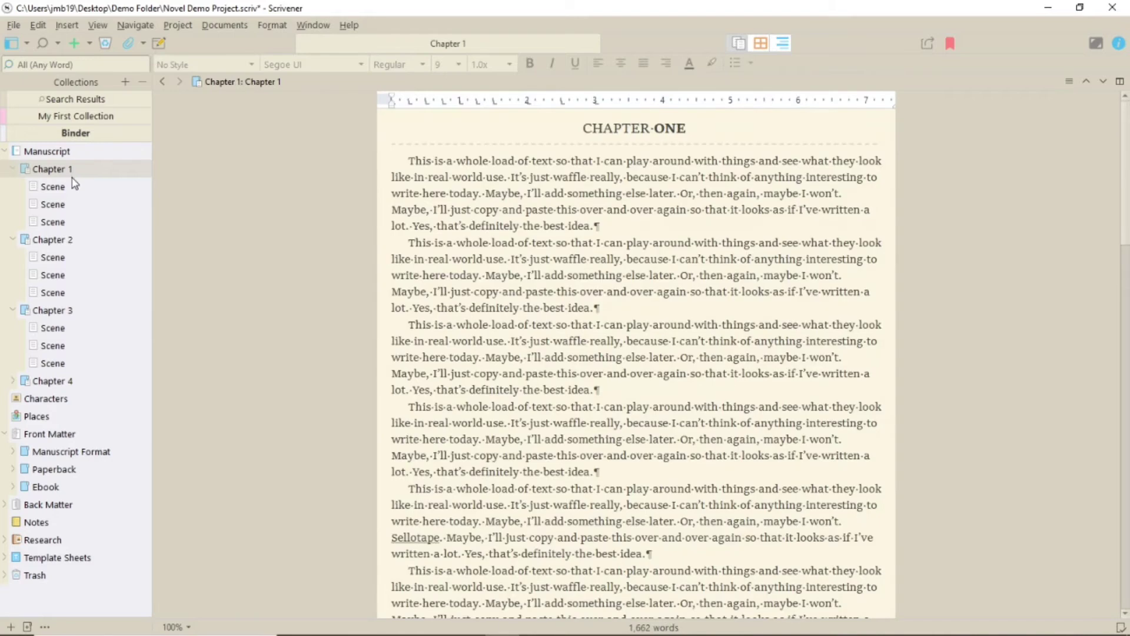
pyautogui.keyDown('shift'); pyautogui.click(55, 223); pyautogui.keyUp('shift')
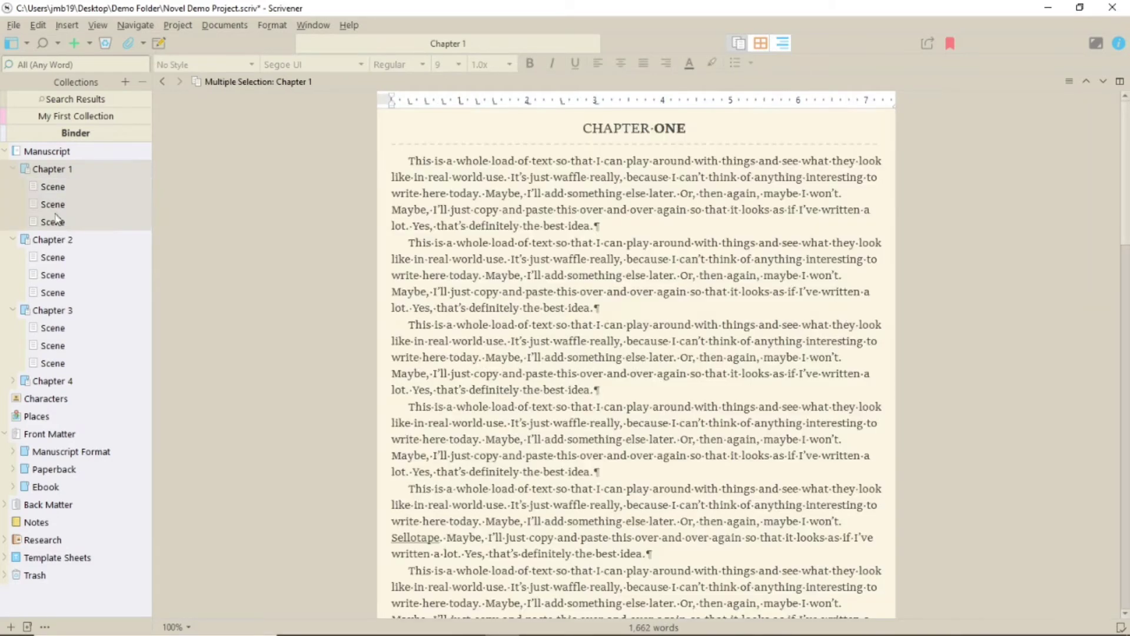
pyautogui.moveTo(59, 181); pyautogui.dragTo(74, 121)
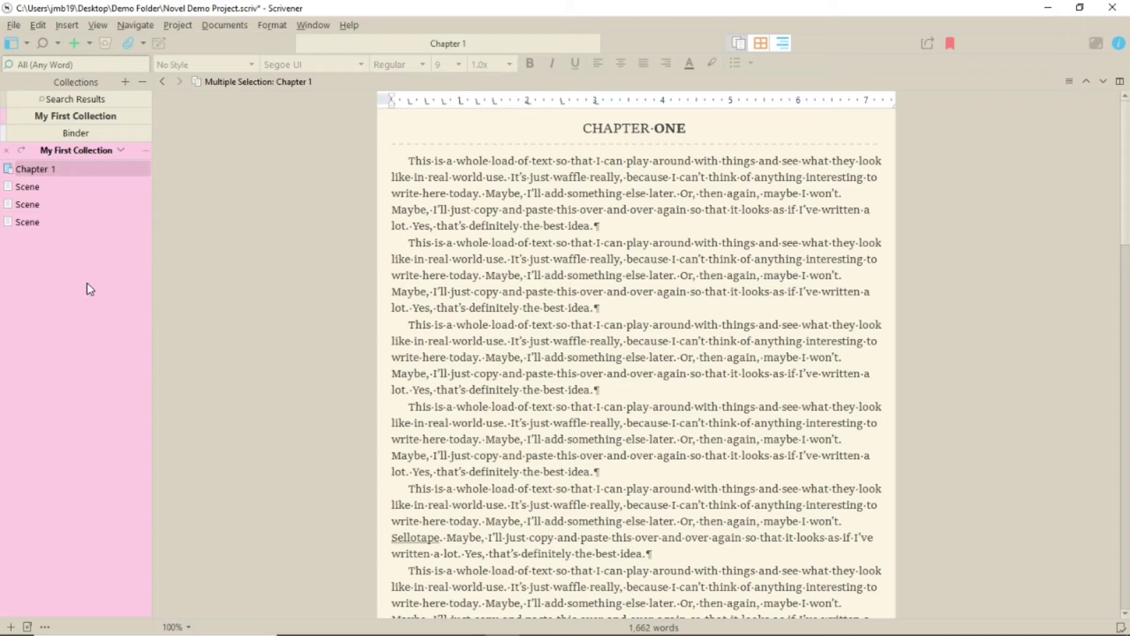
# Collapse Chapter 2 in the binder and add its folder to My First Collection
pyautogui.click(70, 134)
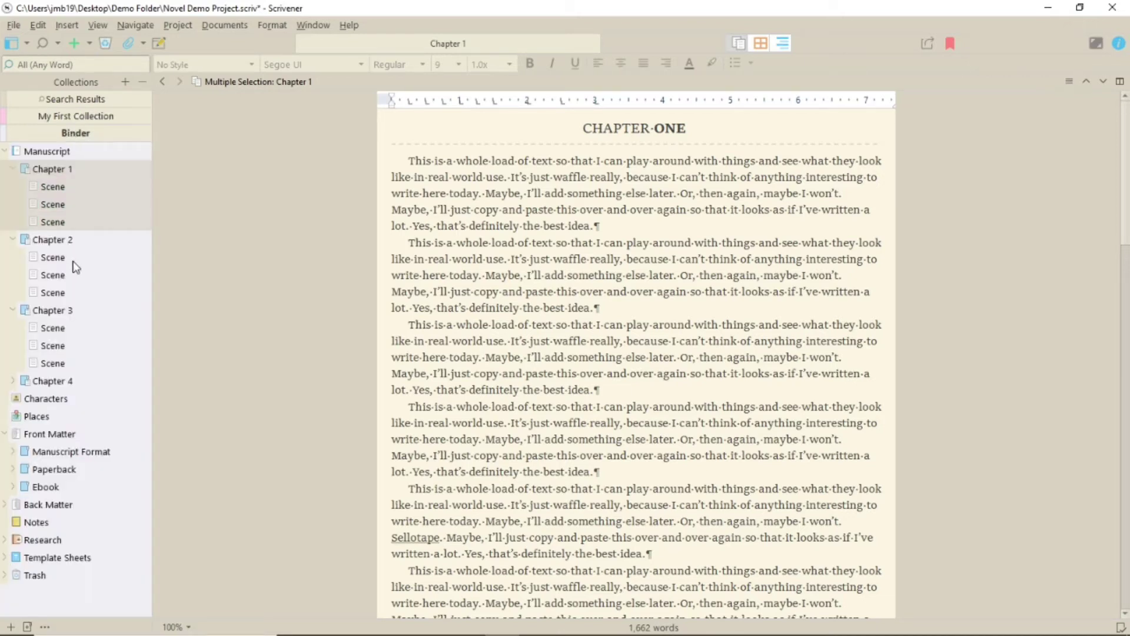
pyautogui.click(13, 239)
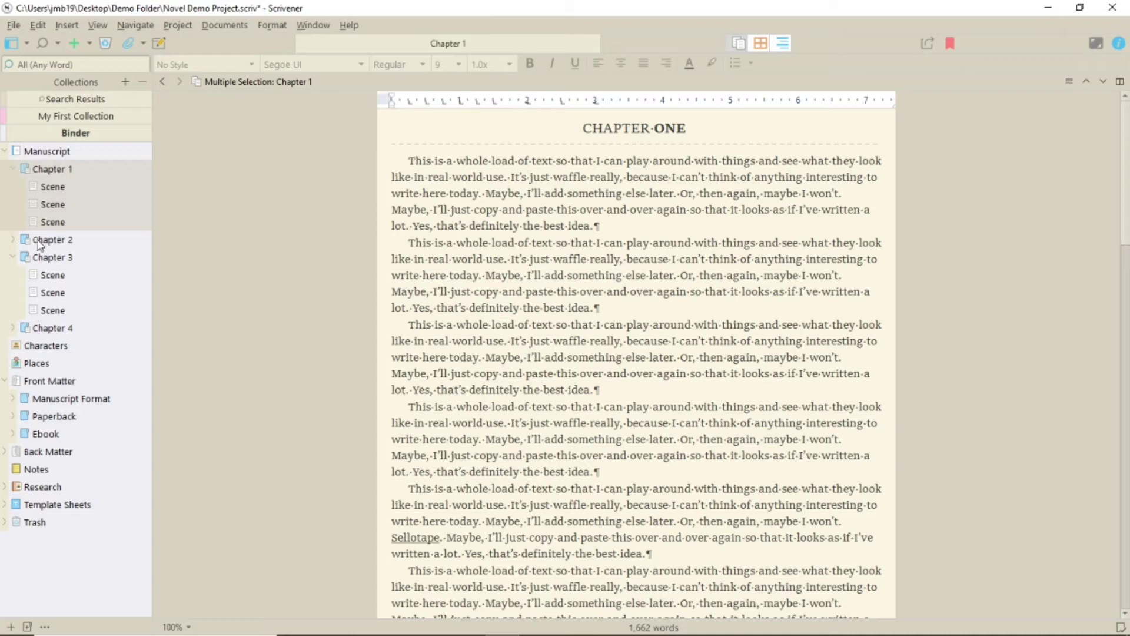
pyautogui.moveTo(38, 241); pyautogui.dragTo(21, 117)
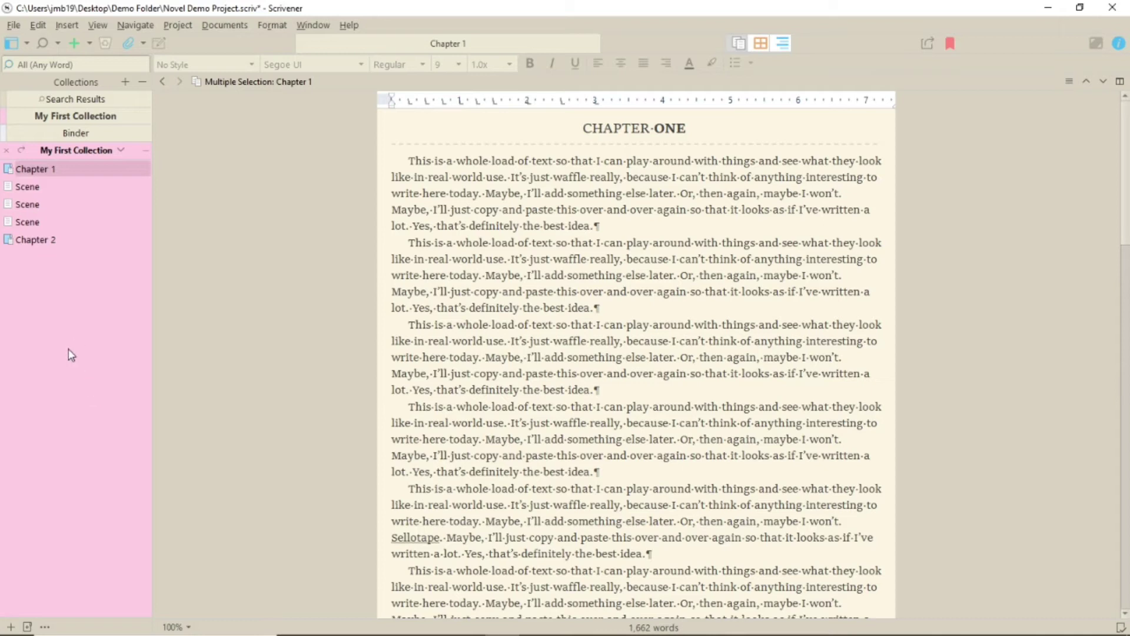
# In the first Scene of My First Collection, insert the word "document" after the opening "This"
pyautogui.click(30, 187)
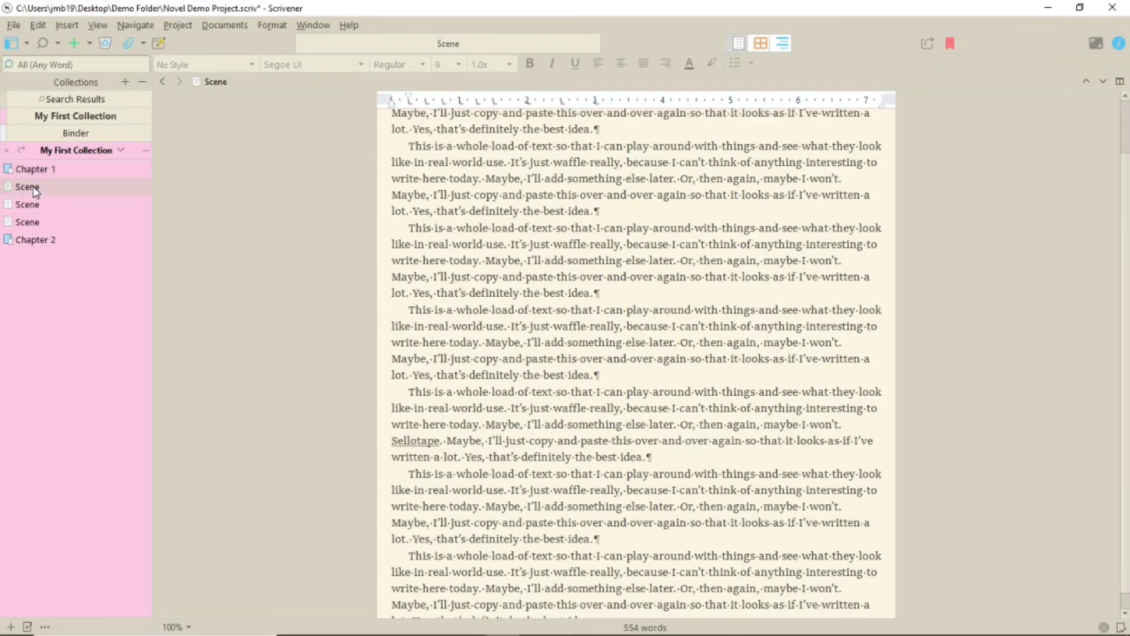
pyautogui.scroll(-1, 469, 301)
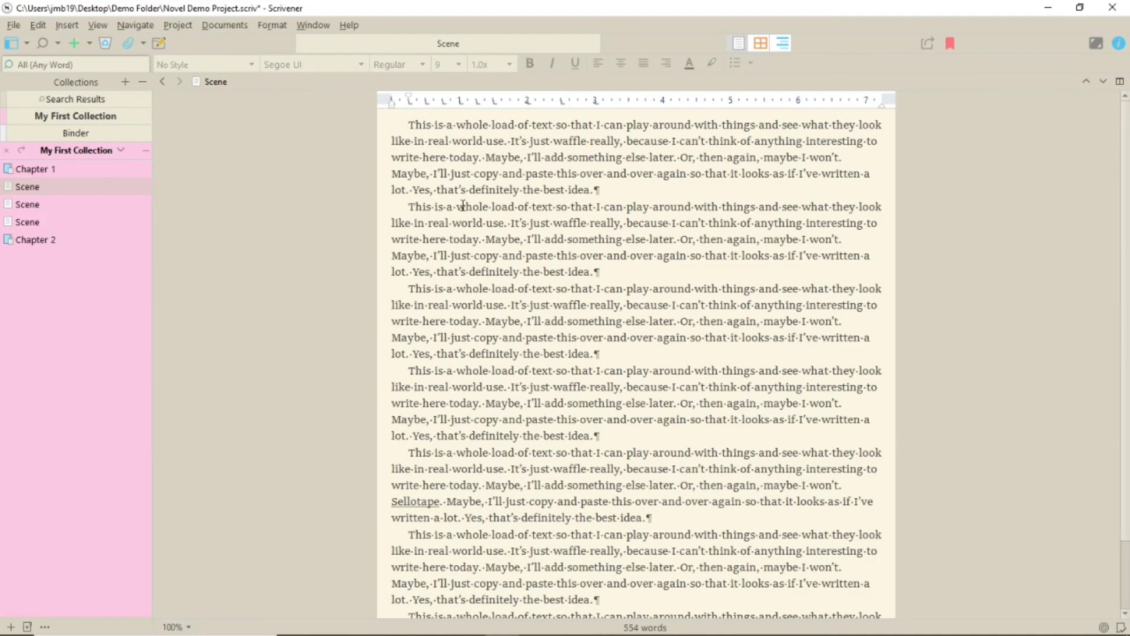
pyautogui.click(434, 125)
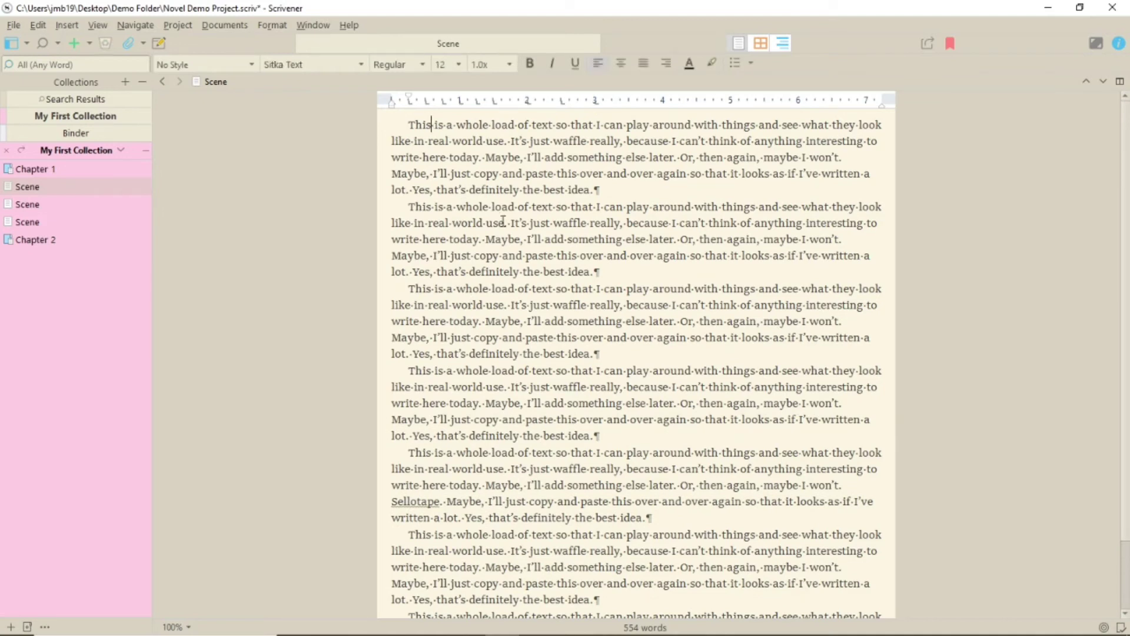
pyautogui.write('document')
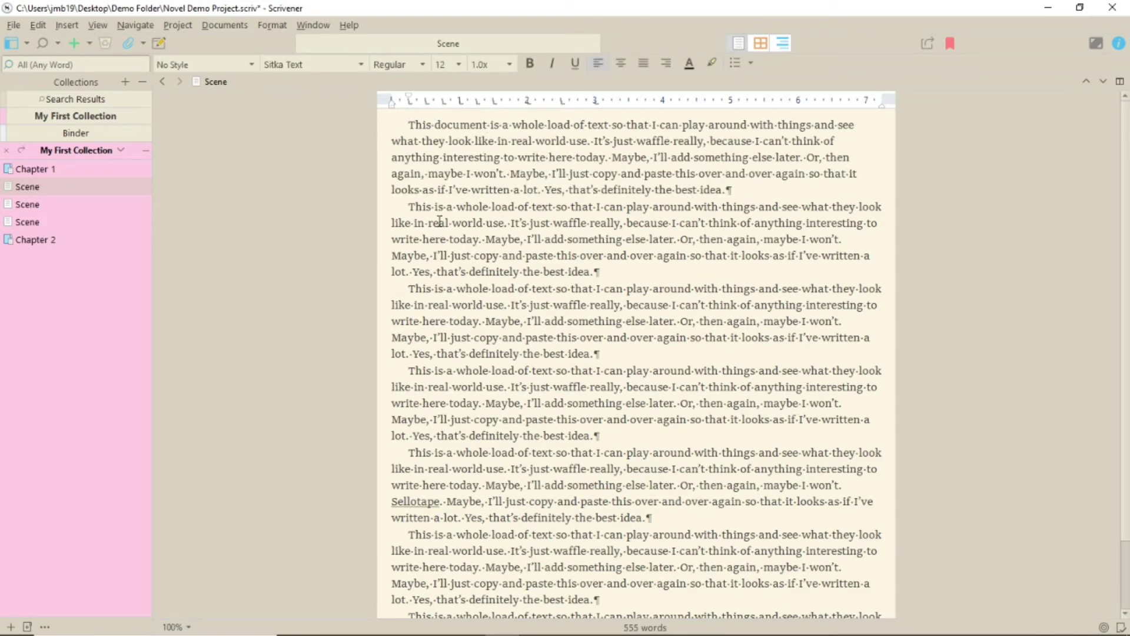
# Switch to the binder view and insert the word "silly" before "document" in the scene's opening sentence
pyautogui.click(94, 131)
pyautogui.doubleClick(434, 132)
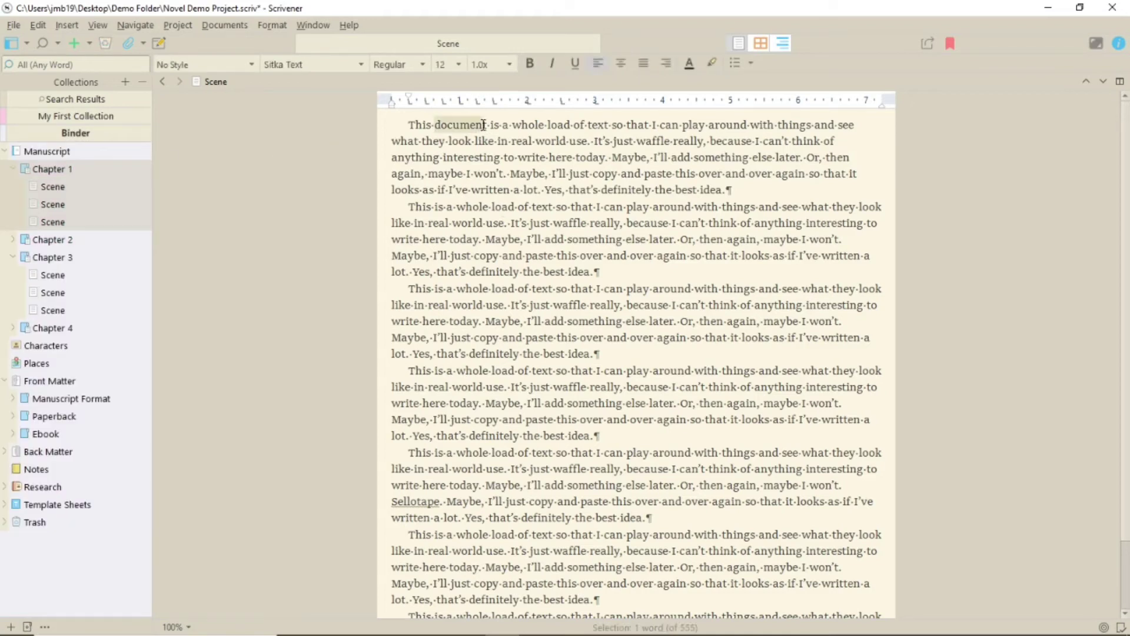
pyautogui.click(434, 125)
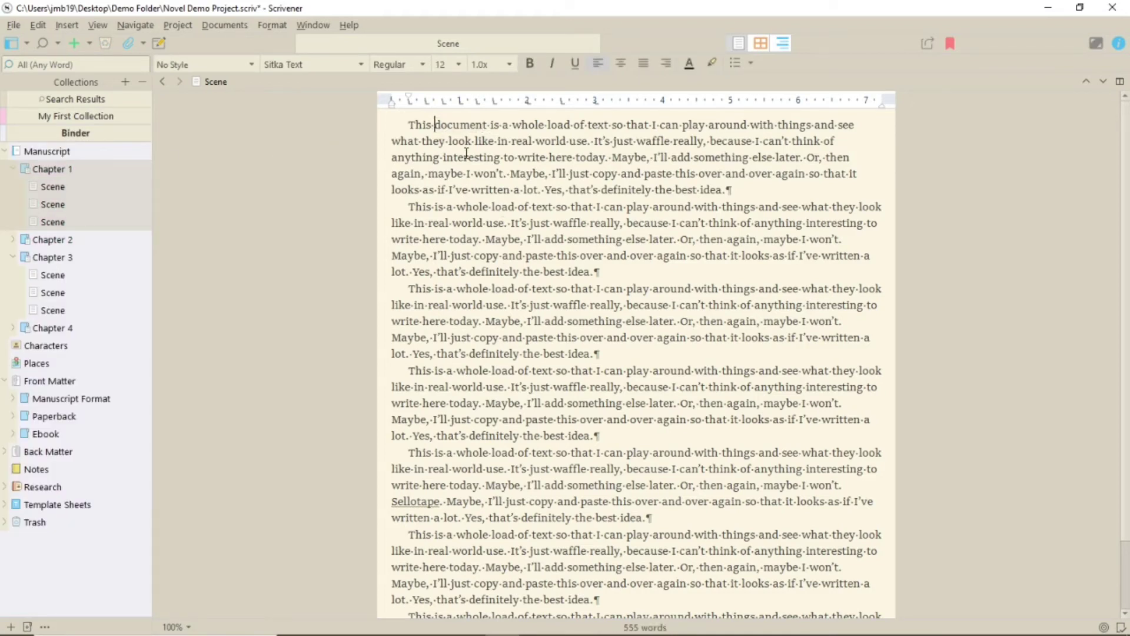
pyautogui.write('silly')
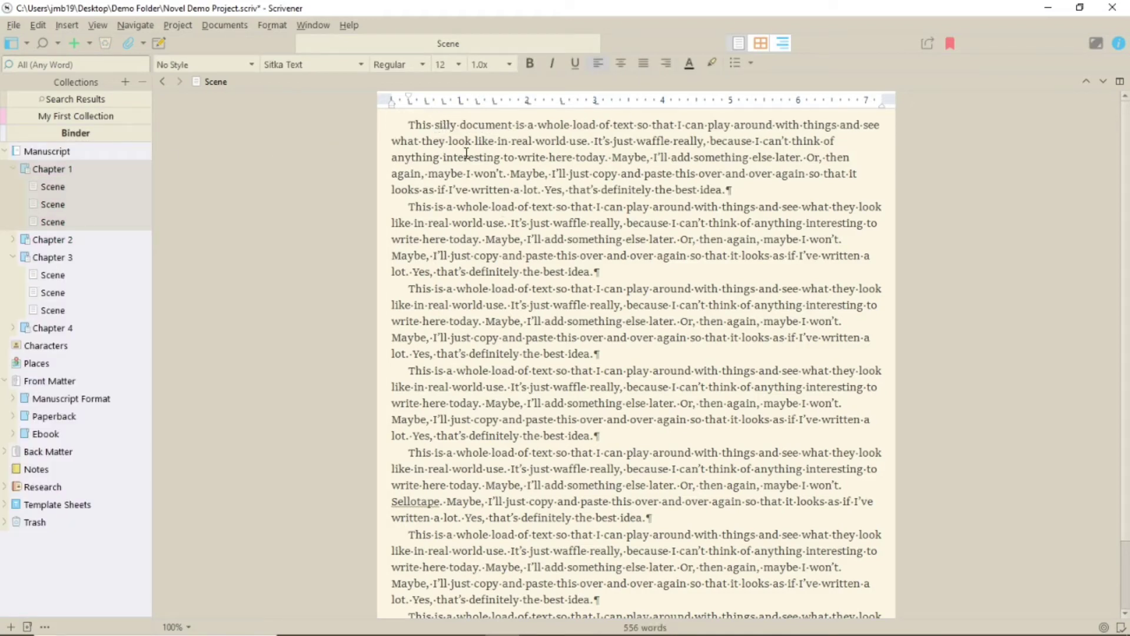
# Return to My First Collection and remove the edited first Scene from the collection
pyautogui.click(72, 116)
pyautogui.moveTo(434, 125); pyautogui.dragTo(465, 125)
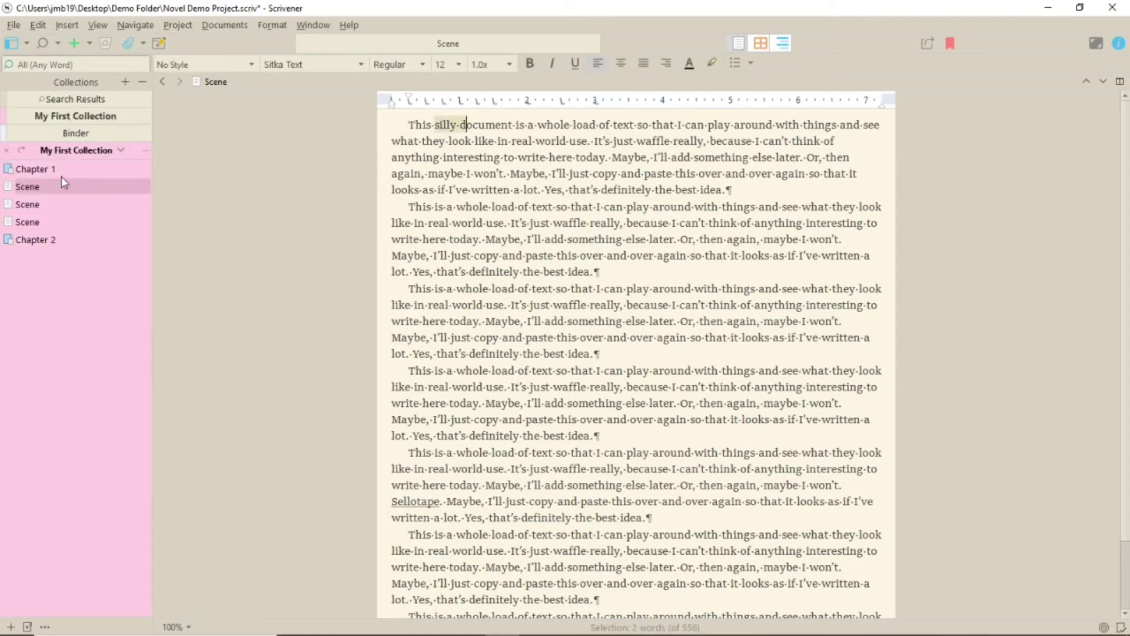
pyautogui.click(35, 189)
pyautogui.click(146, 153)
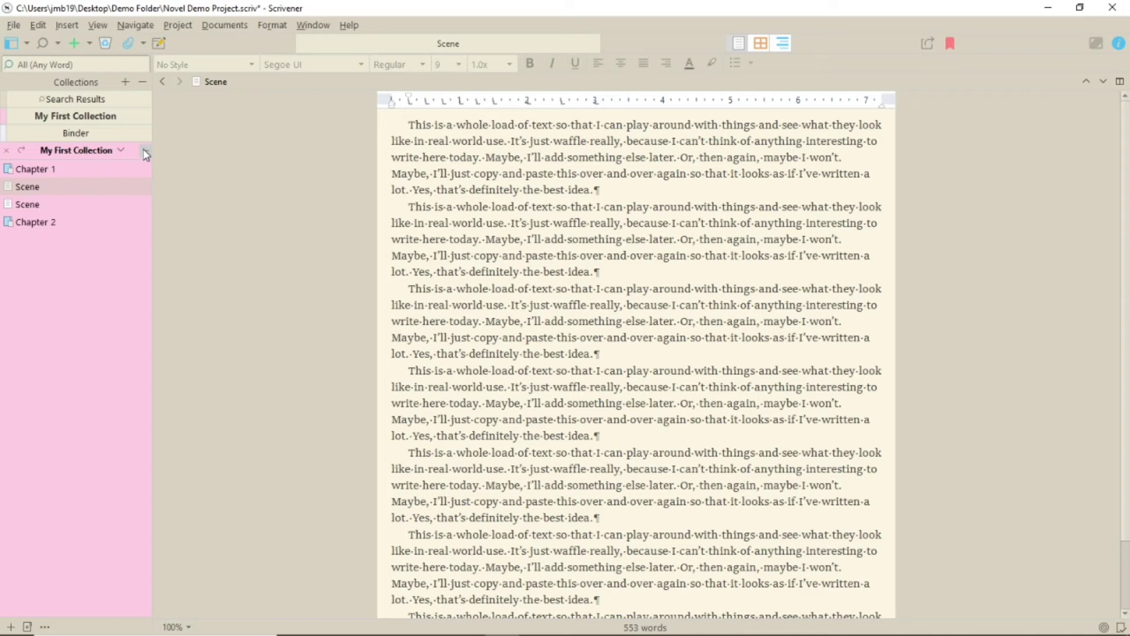
# Compare the Chapter 1 scenes in the binder with the contents of My First Collection
pyautogui.click(64, 135)
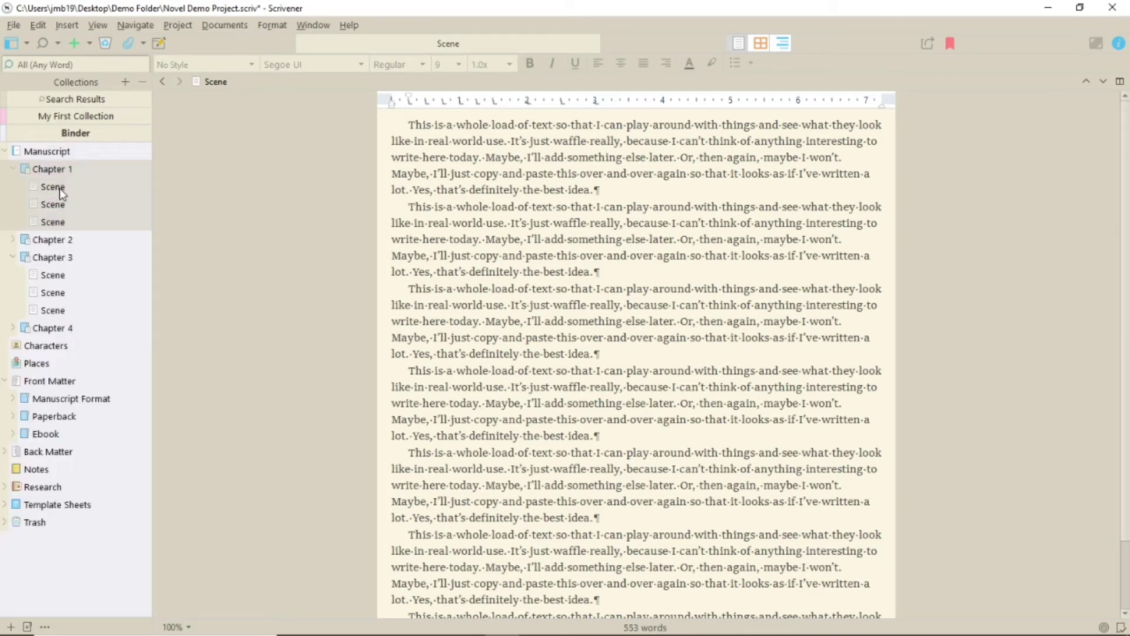
pyautogui.click(81, 119)
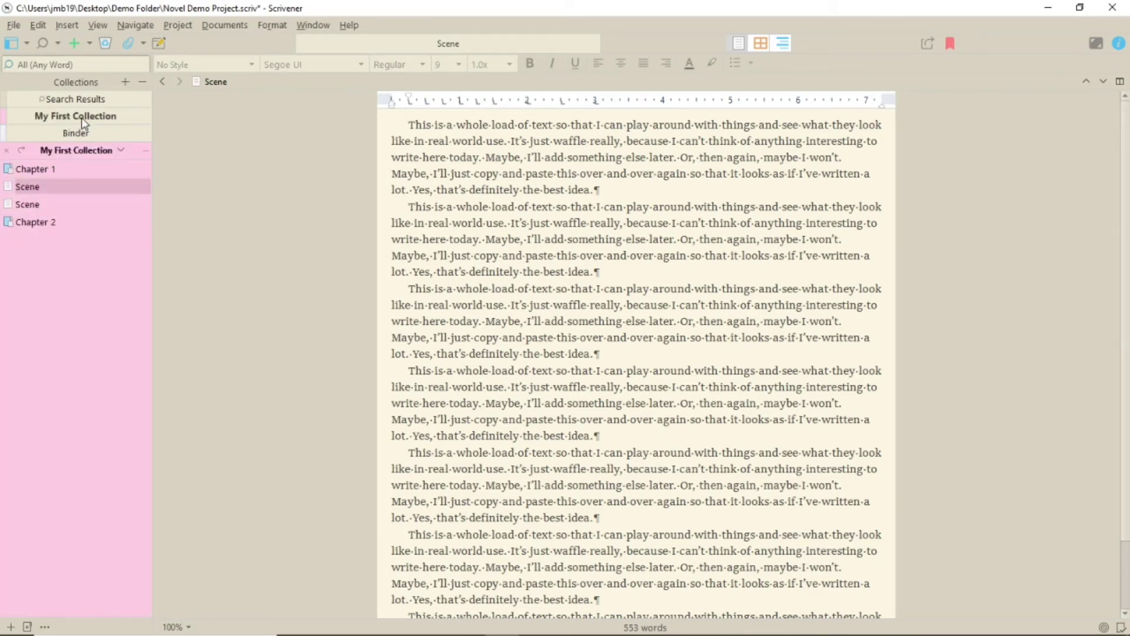
pyautogui.rightClick(55, 187)
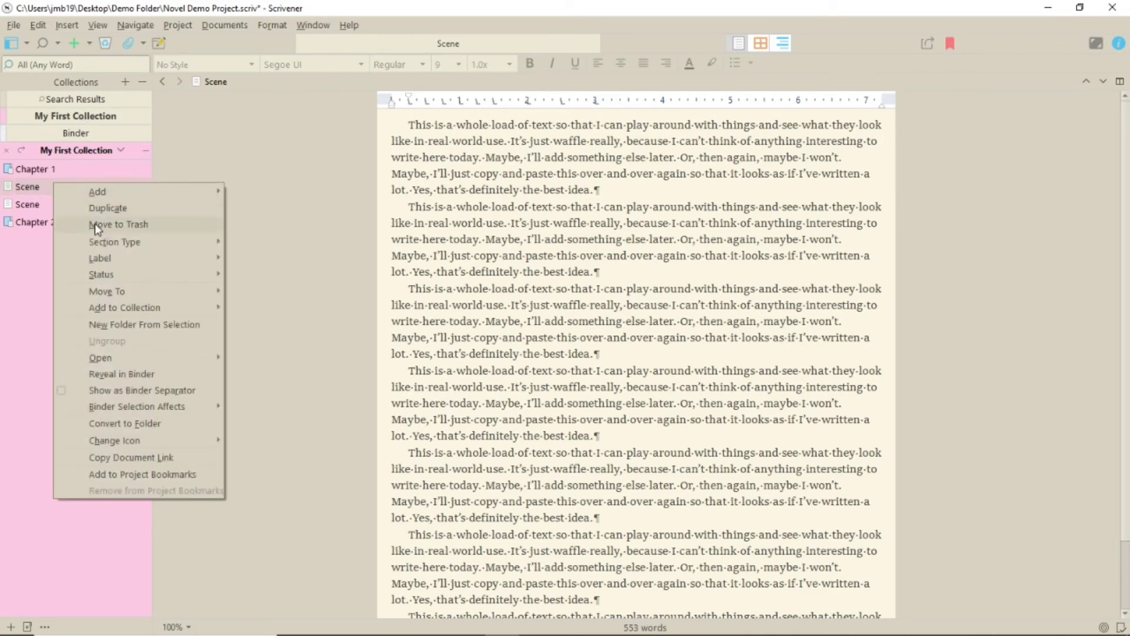
# In the binder, add a document titled "New scene" after the first scene of Chapter 1
pyautogui.click(75, 133)
pyautogui.click(53, 187)
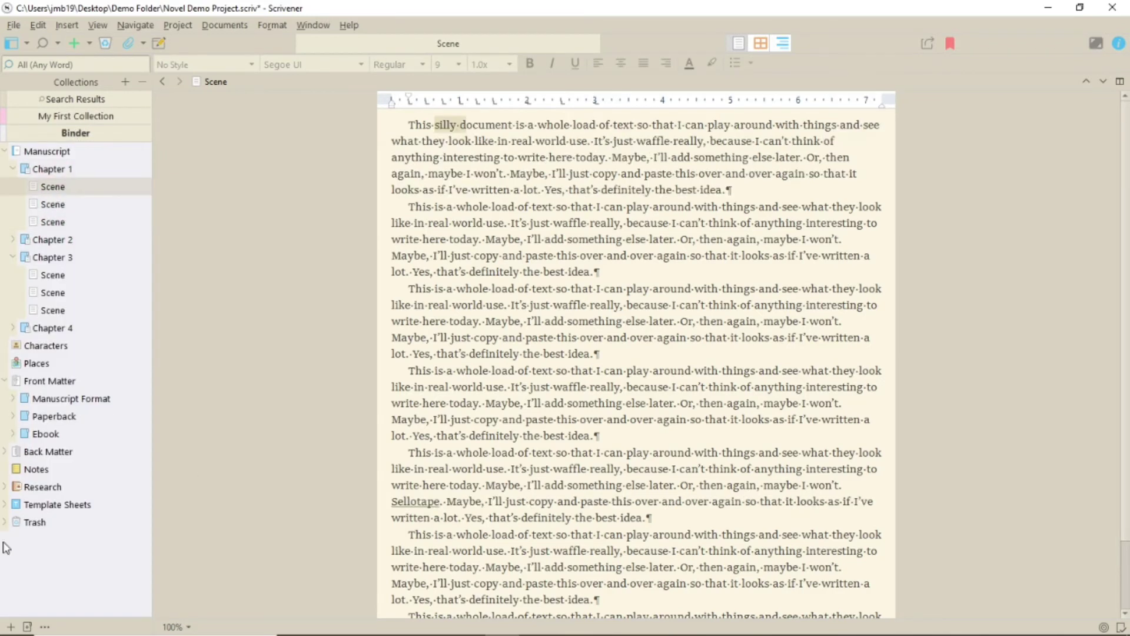
pyautogui.click(11, 626)
pyautogui.write('New scene')
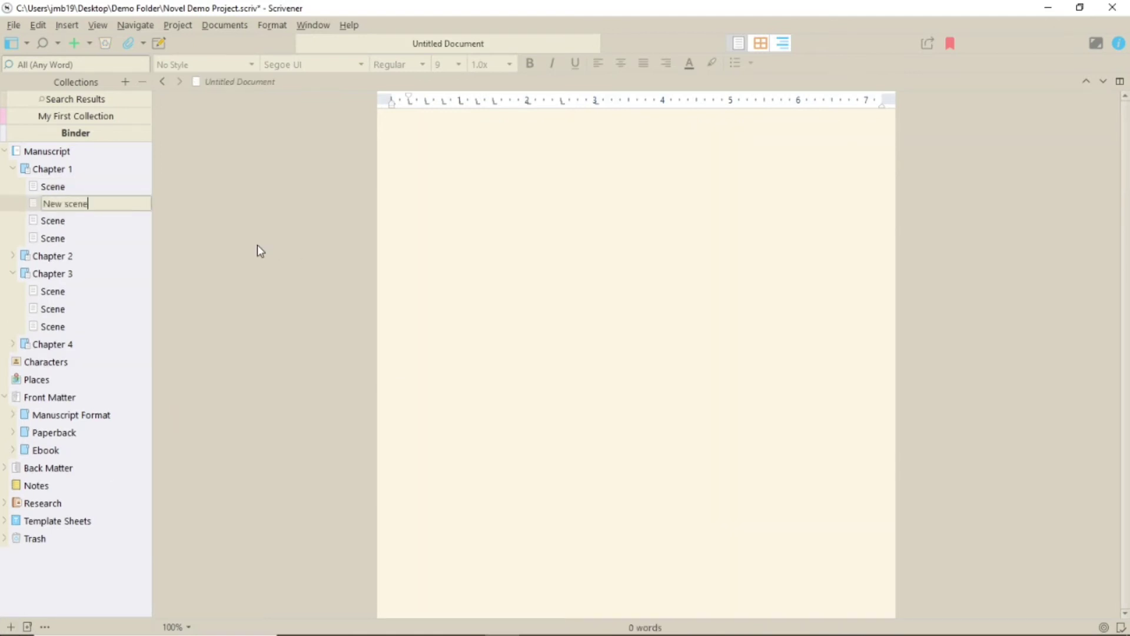
pyautogui.click(119, 239)
# Add New scene from the binder to My First Collection and place it directly below Chapter 1
pyautogui.click(76, 116)
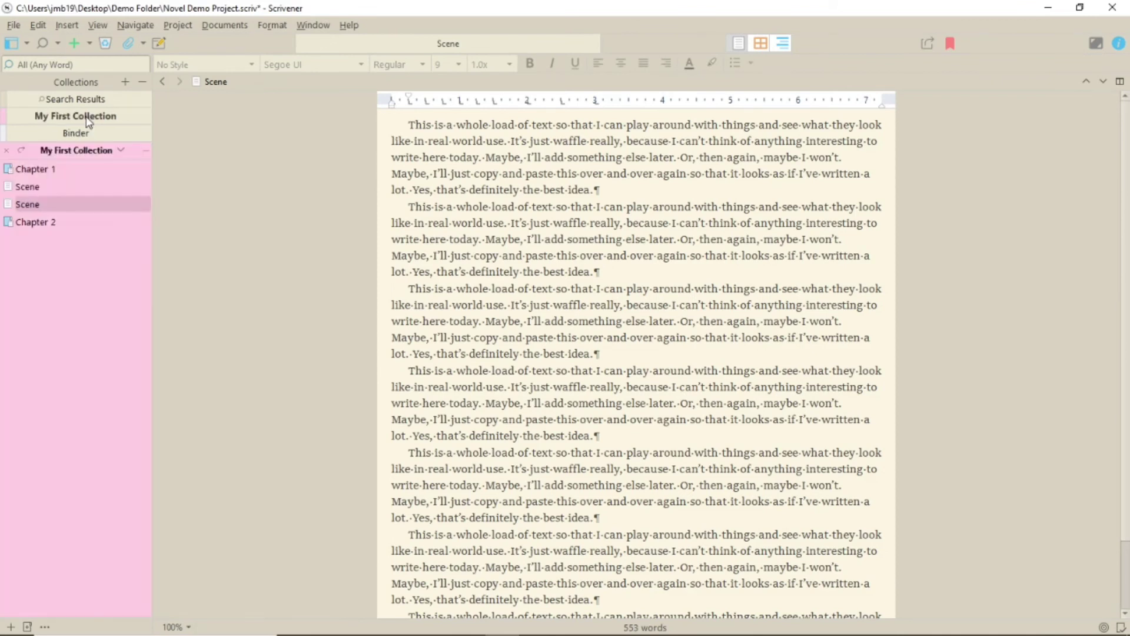
pyautogui.click(75, 133)
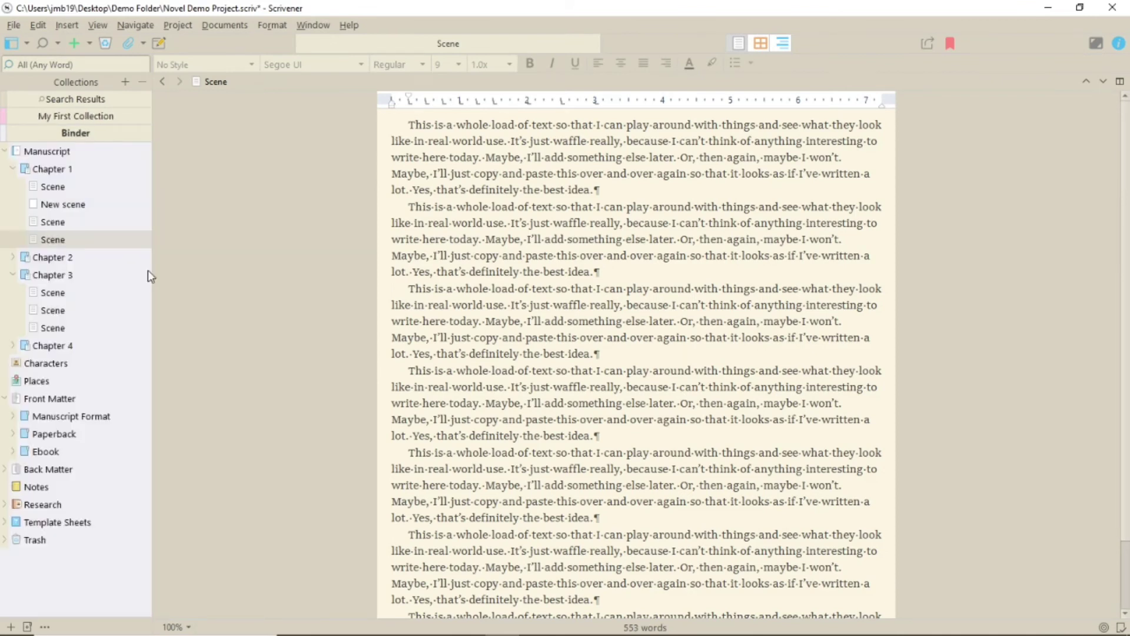
pyautogui.click(37, 206)
pyautogui.moveTo(37, 206); pyautogui.dragTo(88, 117)
pyautogui.moveTo(38, 239); pyautogui.dragTo(36, 199)
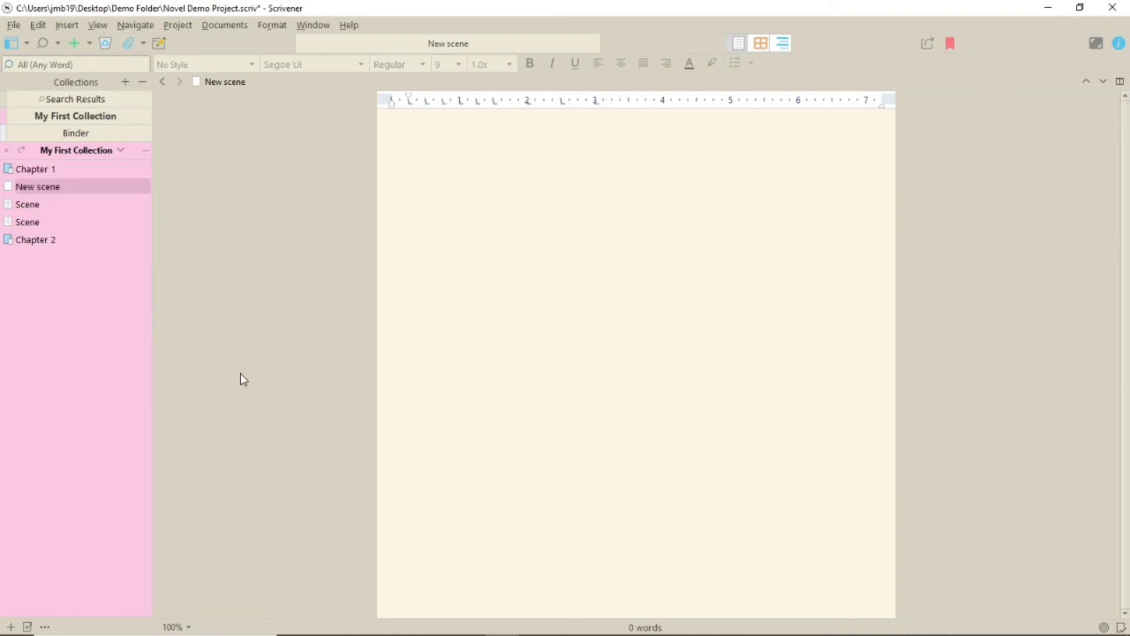
# Create a document titled "Added in collection" inside My First Collection, and return to the binder
pyautogui.click(11, 627)
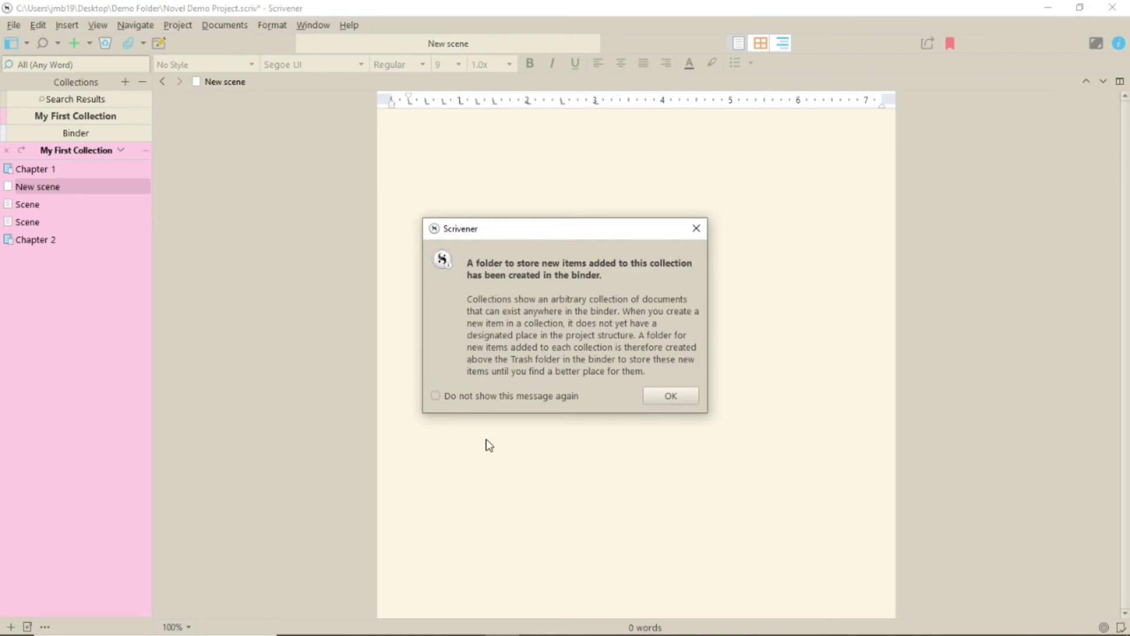
pyautogui.click(669, 395)
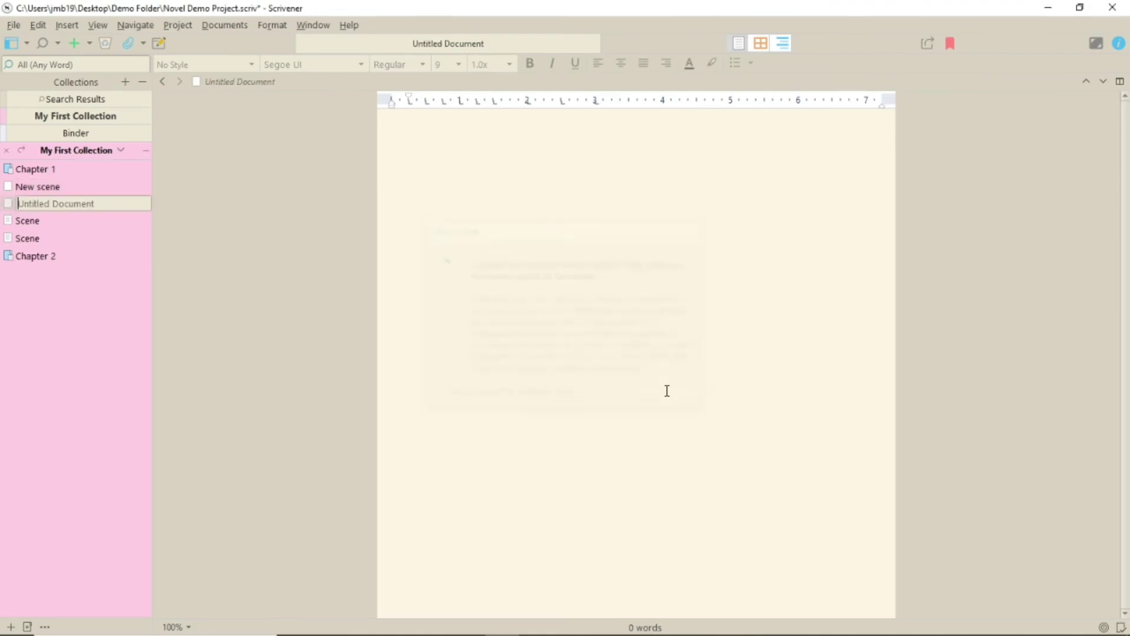
pyautogui.write('Added in collection')
pyautogui.press('Return')
pyautogui.click(88, 133)
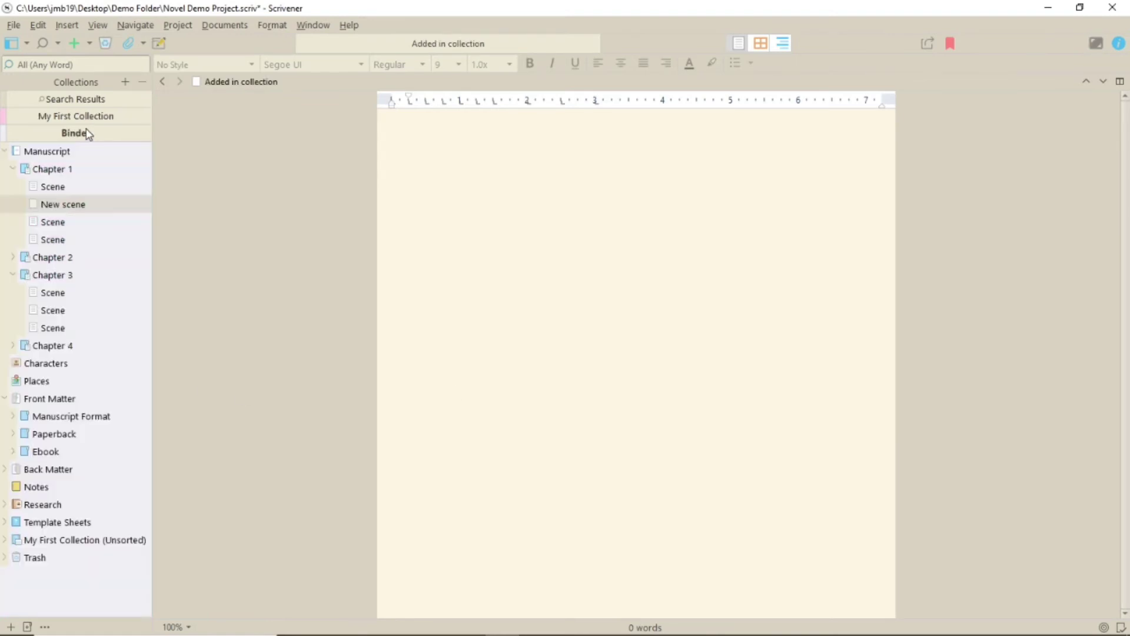
# Expand the My First Collection (Unsorted) folder in the binder to examine the documents it holds
pyautogui.click(63, 542)
pyautogui.click(4, 541)
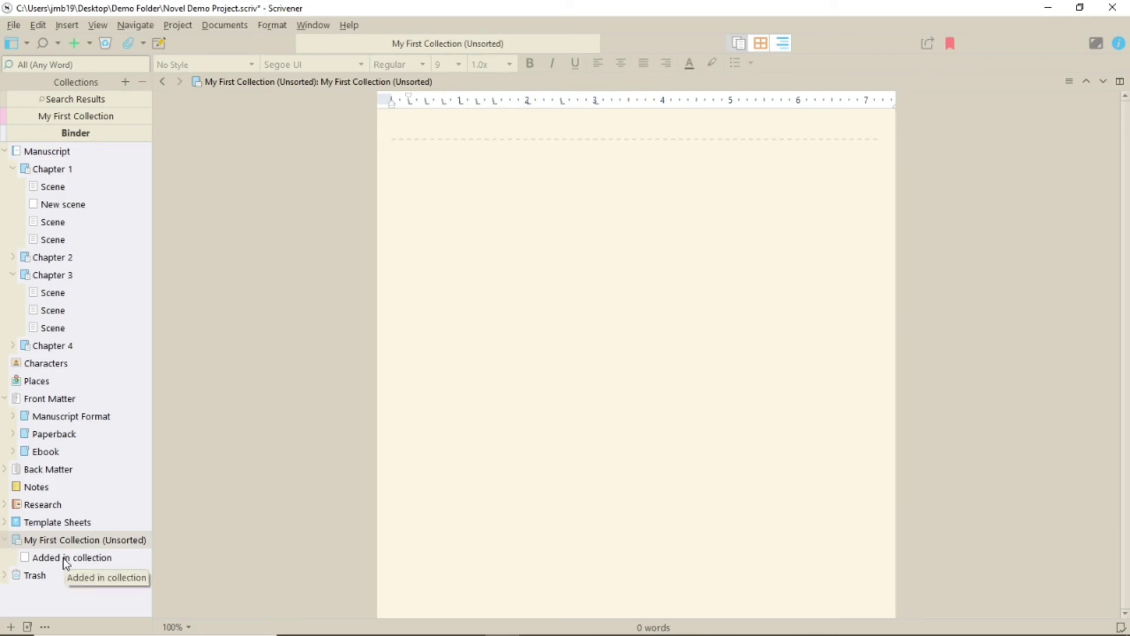
# In My First Collection, move Chapter 2 above Chapter 1, and place the first of the two scenes at the start of the list
pyautogui.click(112, 118)
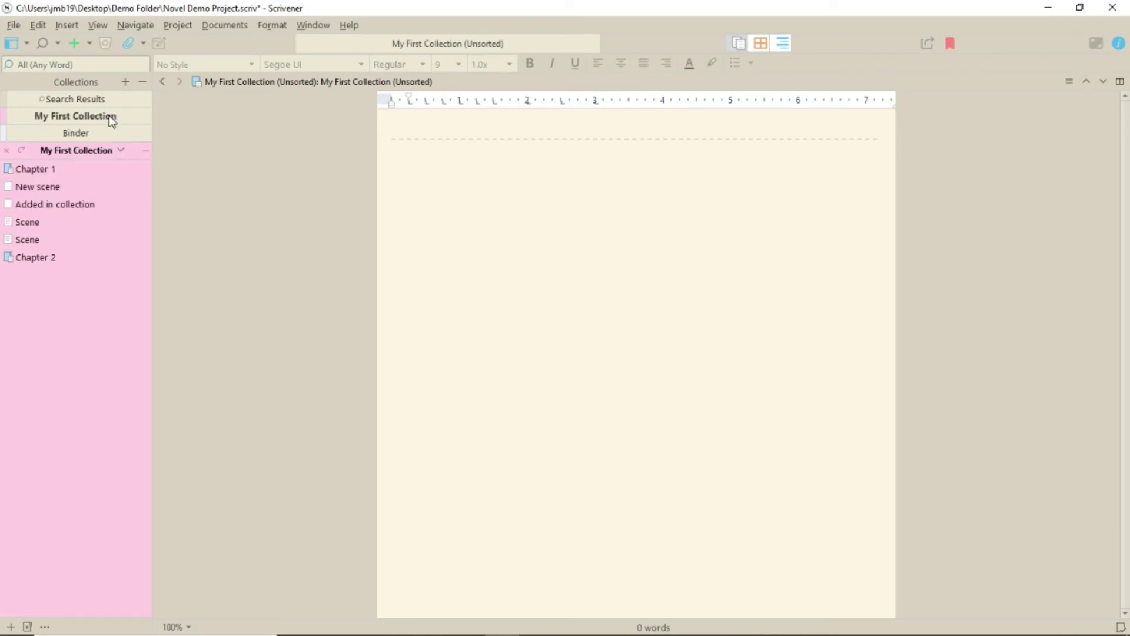
pyautogui.moveTo(12, 259); pyautogui.dragTo(51, 166)
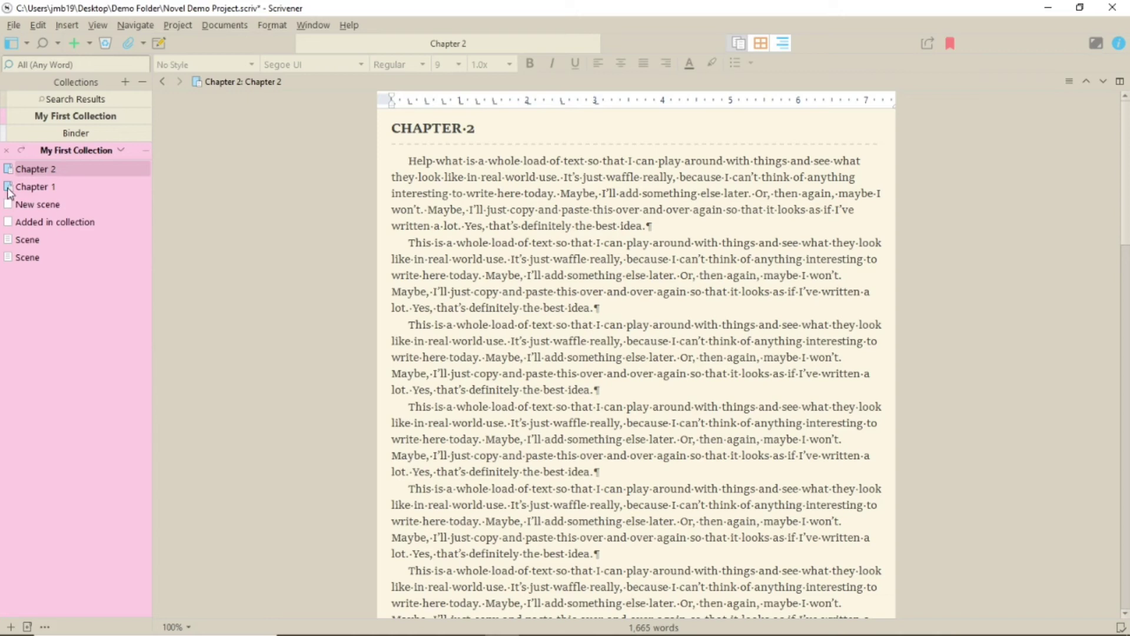
pyautogui.moveTo(31, 242); pyautogui.dragTo(26, 166)
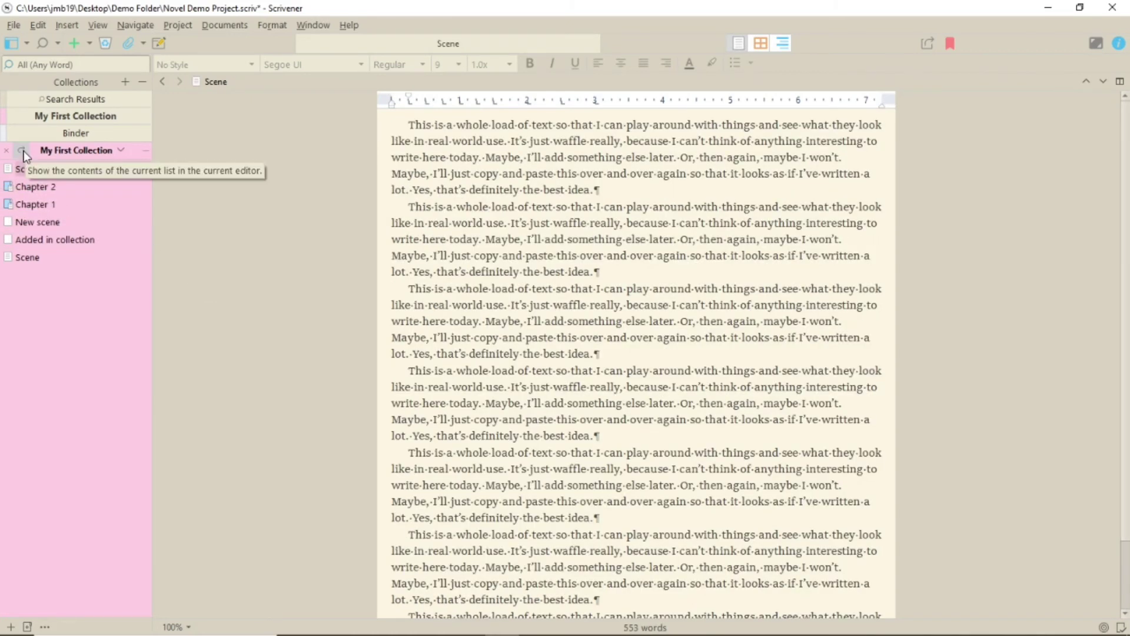
# Show the contents of My First Collection in the editor as index cards and as one continuous Scrivenings text
pyautogui.click(24, 150)
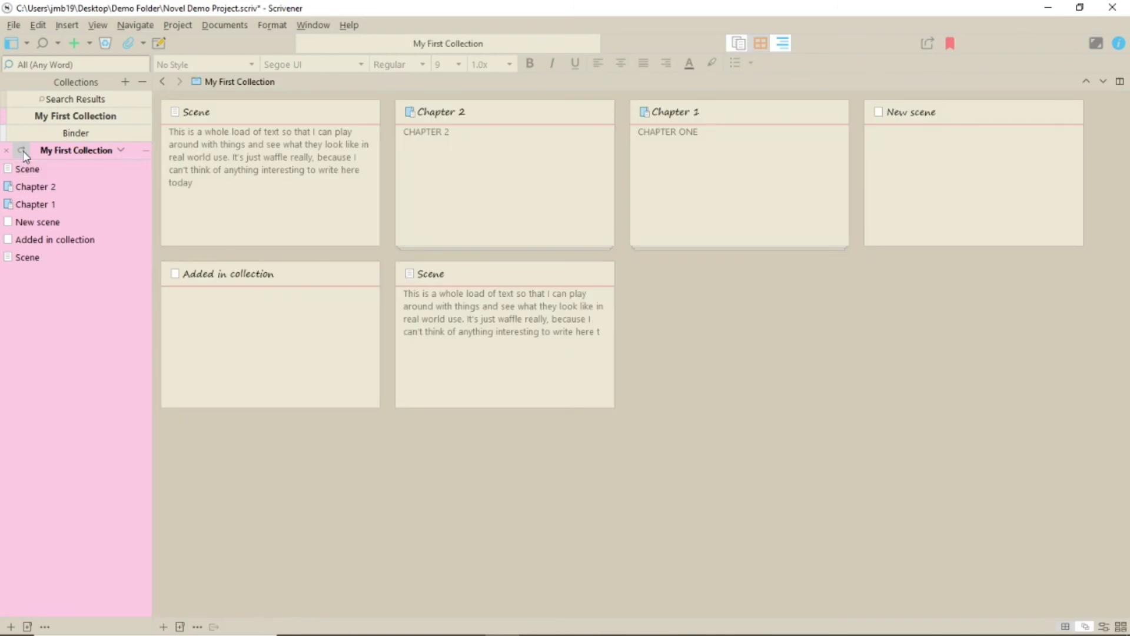
pyautogui.click(738, 44)
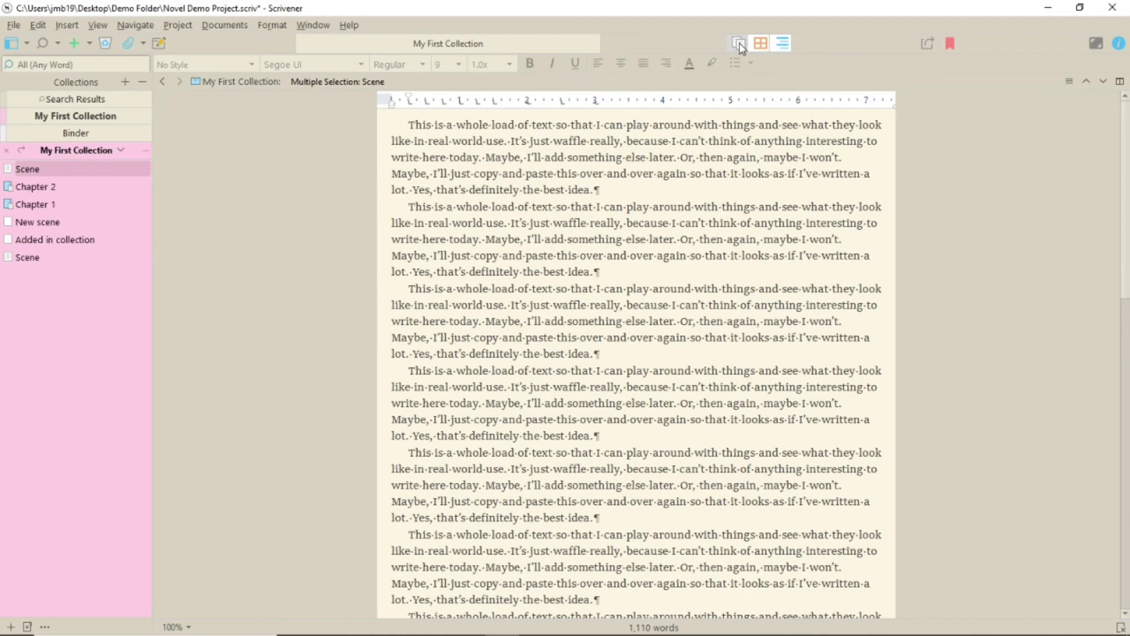
# Create a new collection from Chapters 1 to 3 and all their scenes in the binder
pyautogui.click(48, 135)
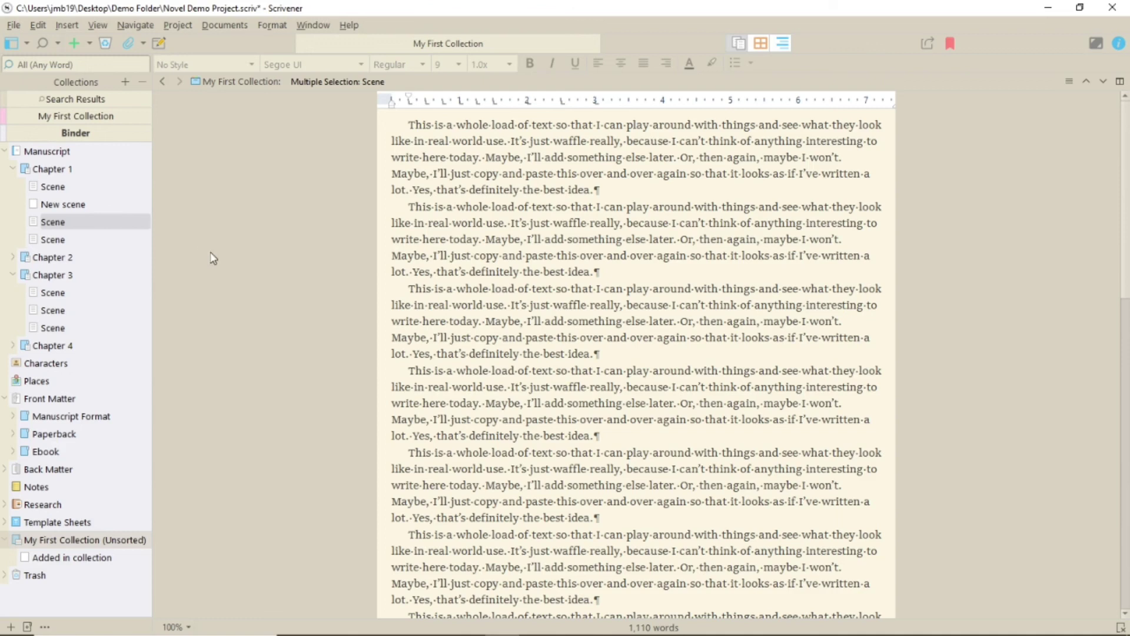
pyautogui.click(13, 258)
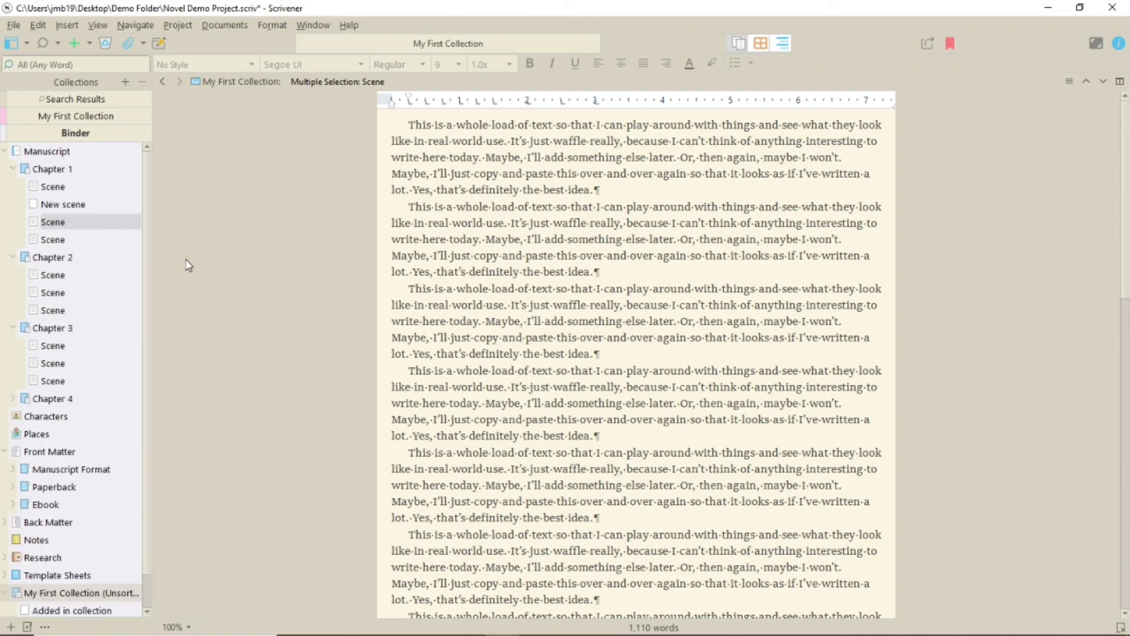
pyautogui.click(47, 170)
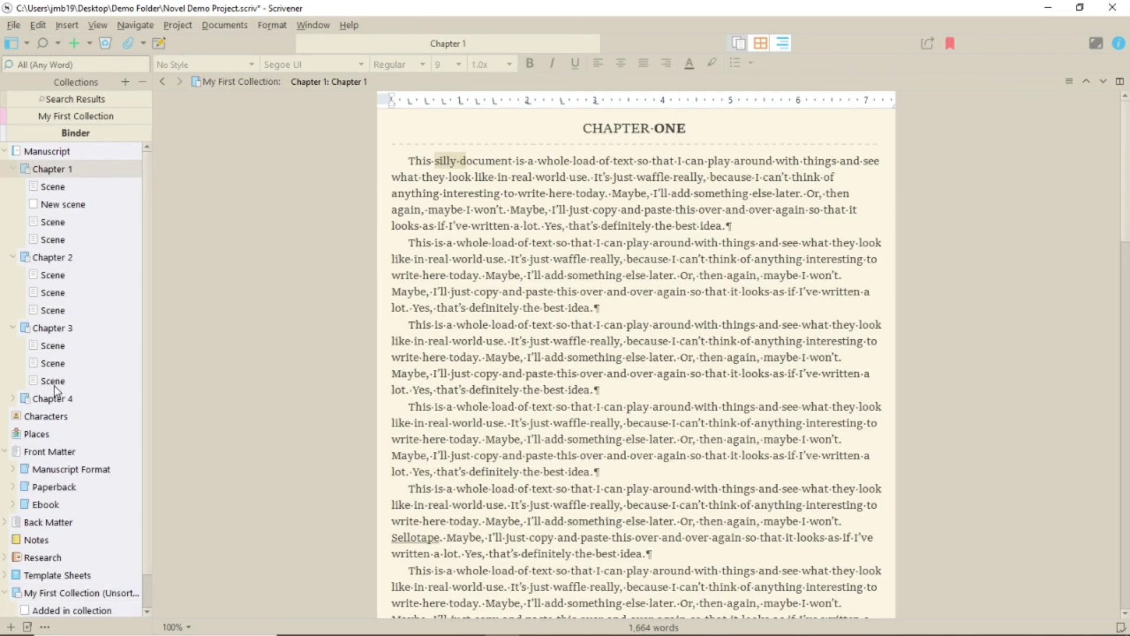
pyautogui.keyDown('shift'); pyautogui.click(56, 383); pyautogui.keyUp('shift')
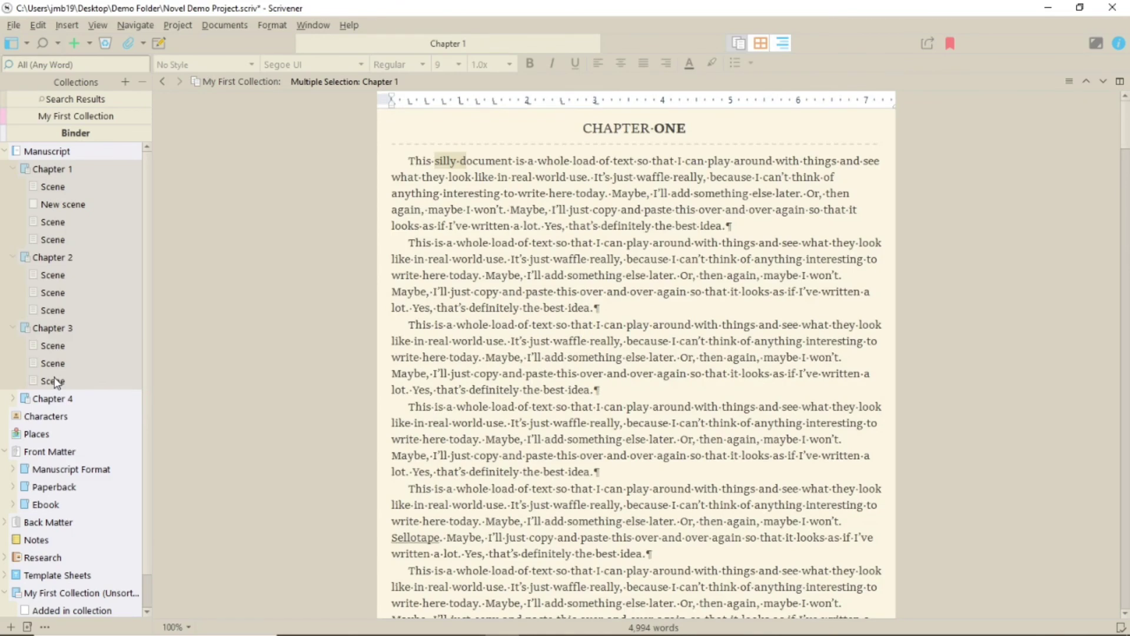
pyautogui.click(125, 83)
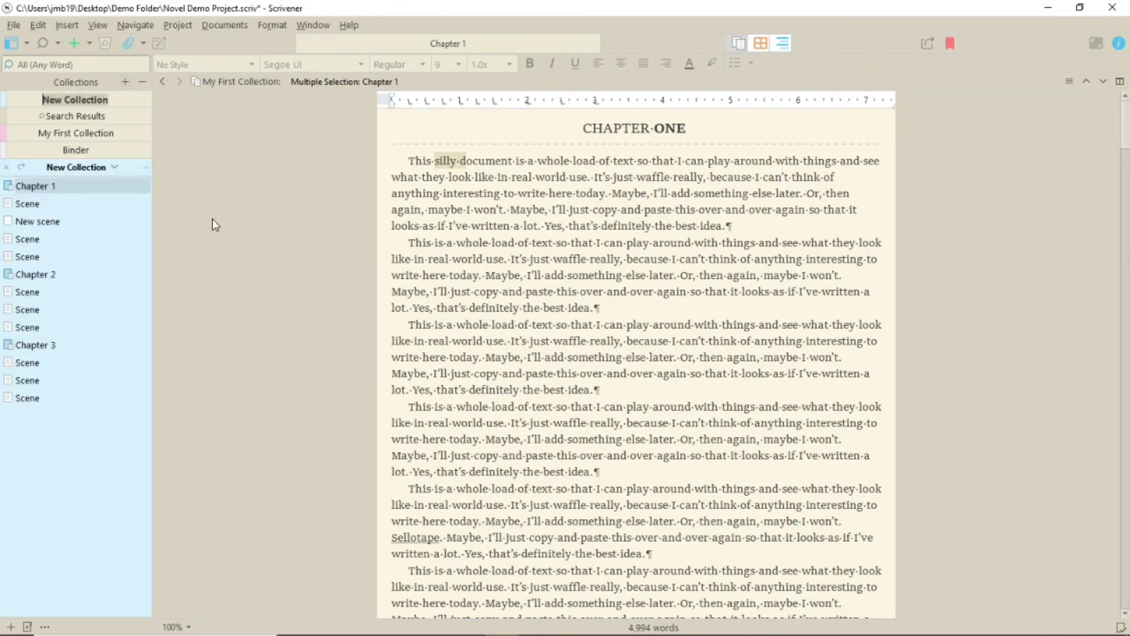